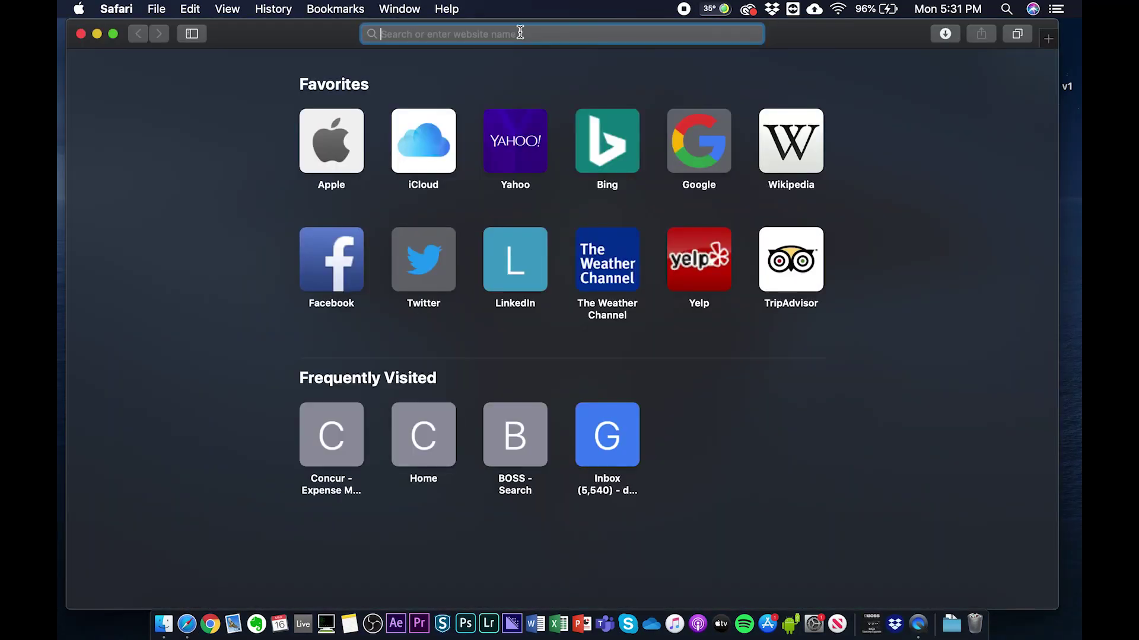
Step: Go to boss.info and search for 'katana'
text(boss.info)
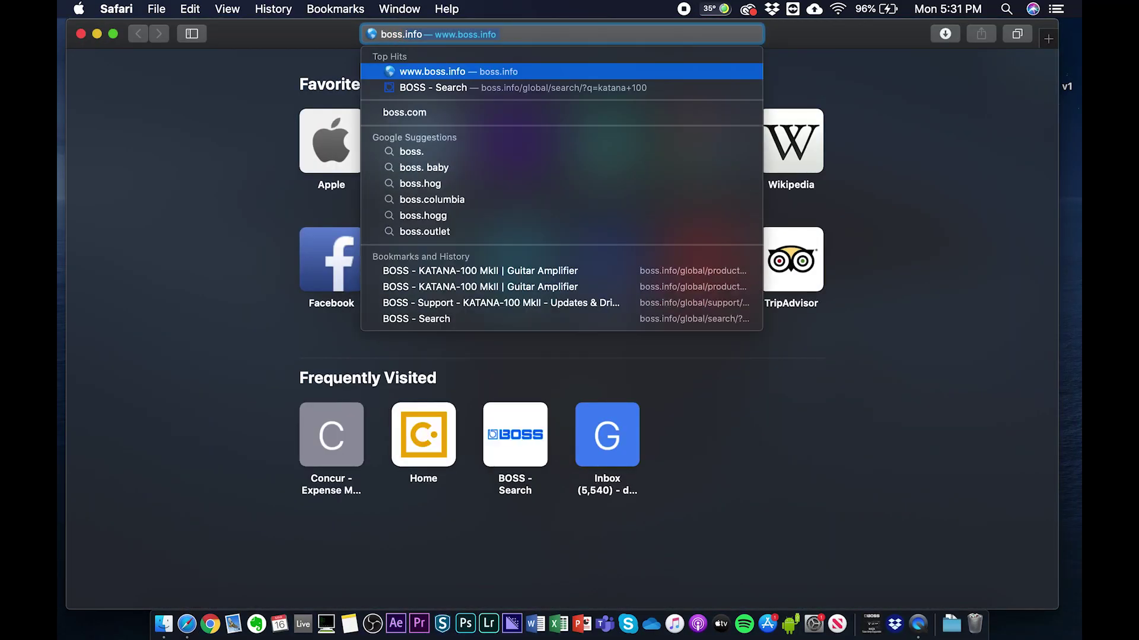
key(Return)
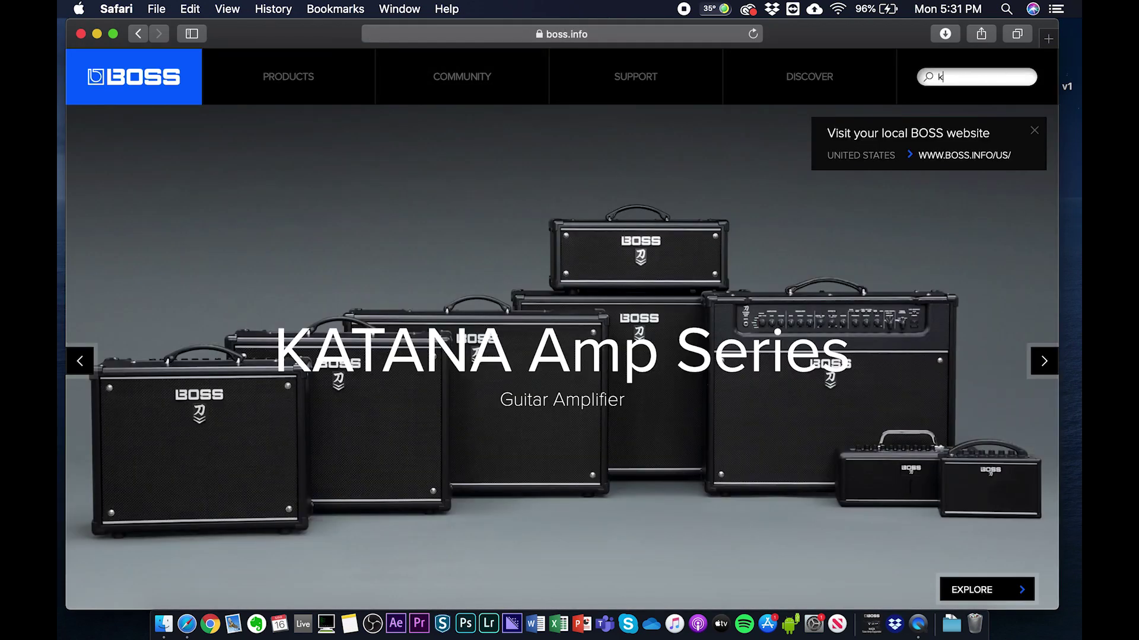
text(katana 100)
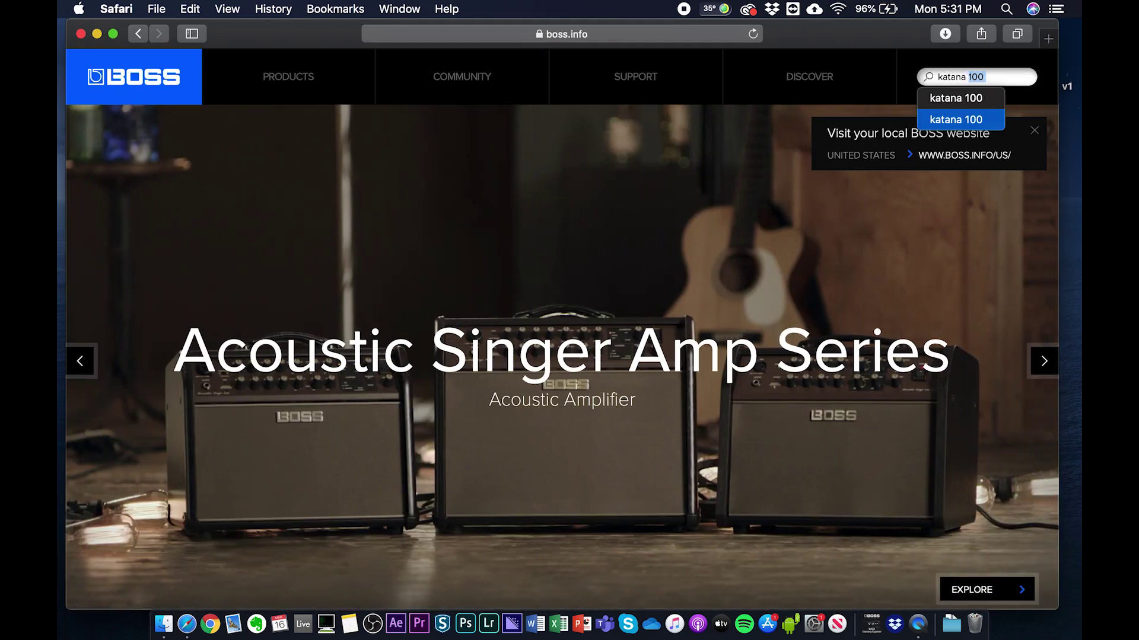
key(Return)
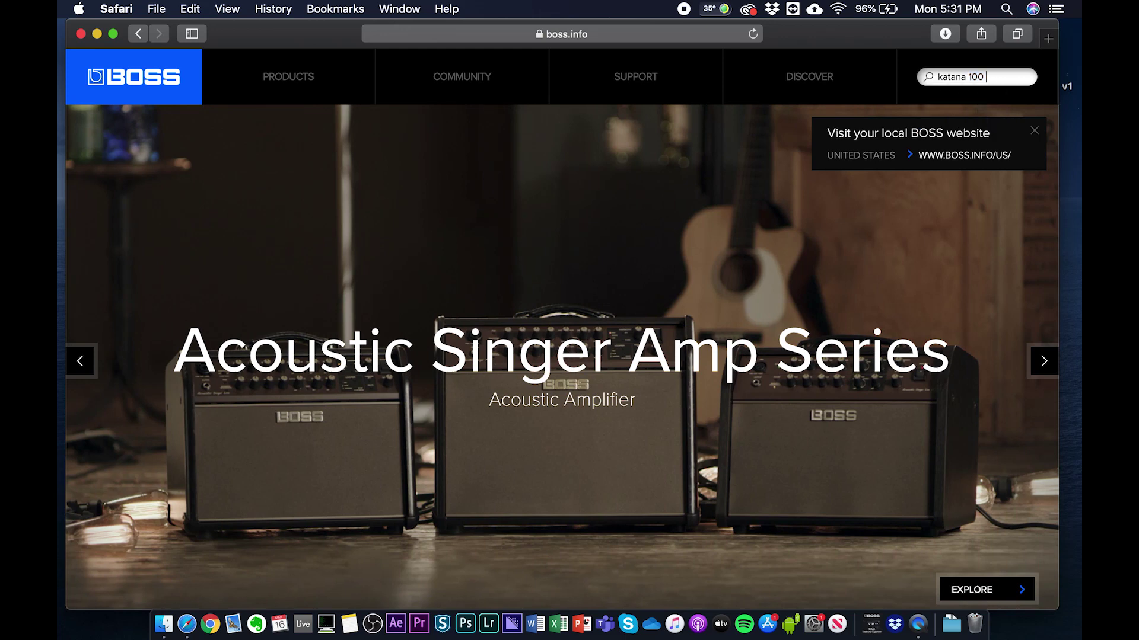
Step: Open the KATANA-100 MkII product page and jump to its Downloads section
scroll(664, 405, down, 5)
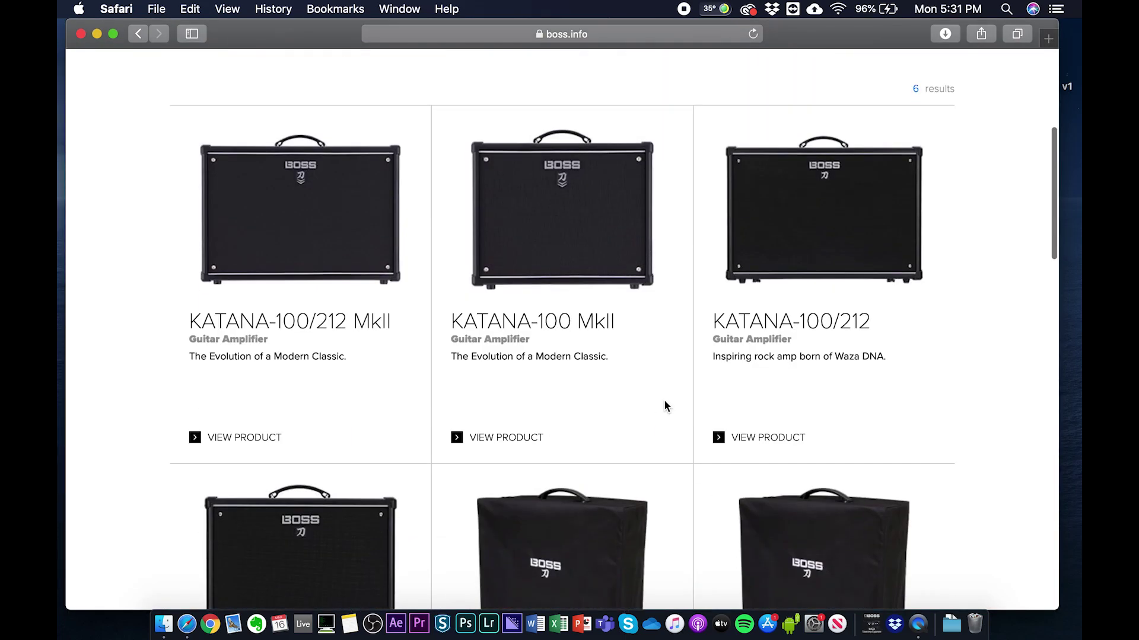
scroll(667, 351, up, 1)
click(592, 324)
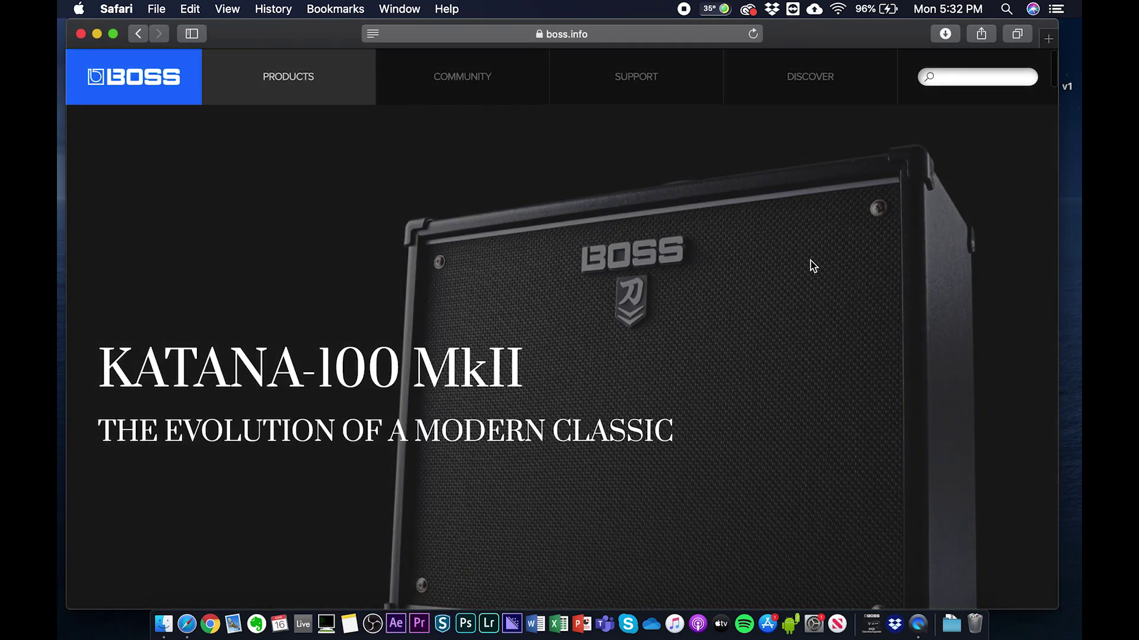
scroll(809, 263, down, 5)
click(865, 390)
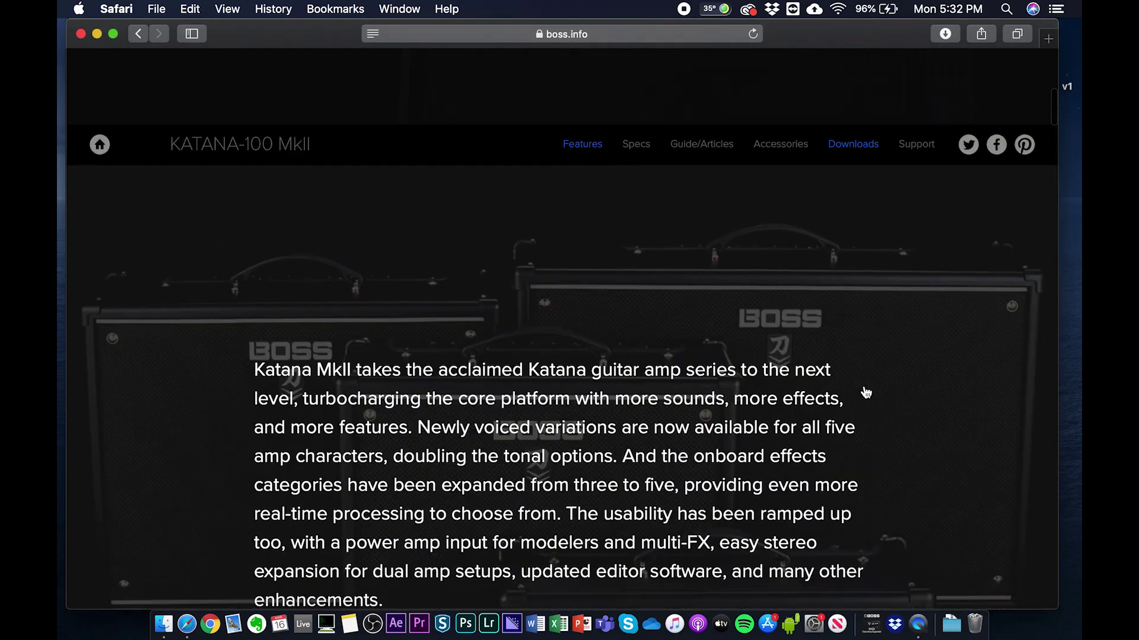
scroll(656, 272, down, 3)
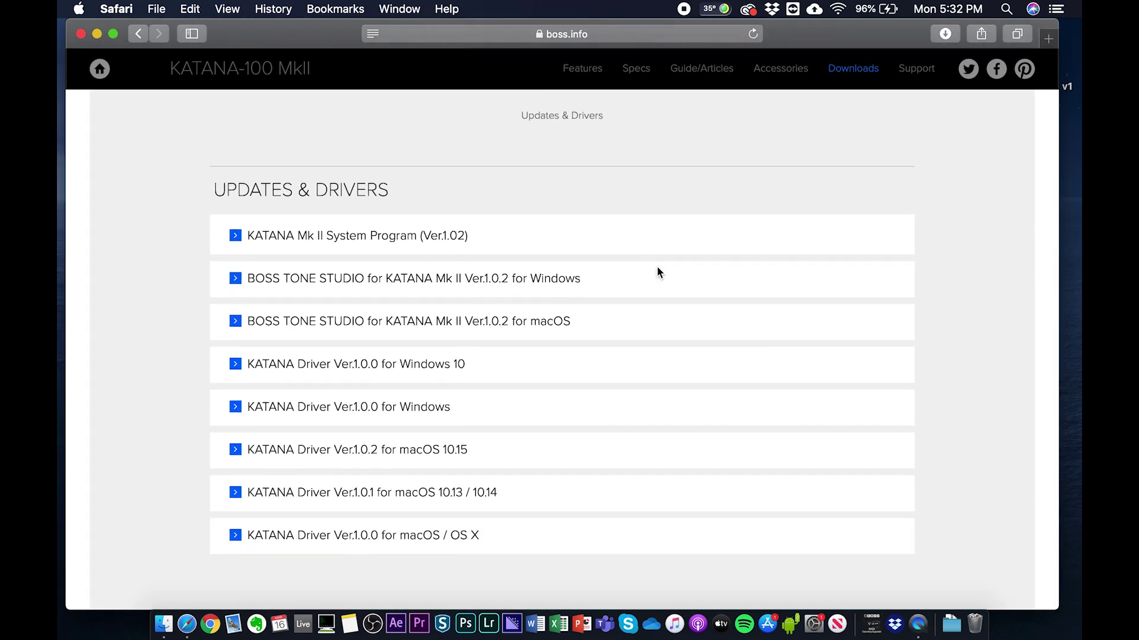
Step: Open the BOSS Tone Studio for KATANA Mk II Ver.1.0.2 macOS download page
click(502, 325)
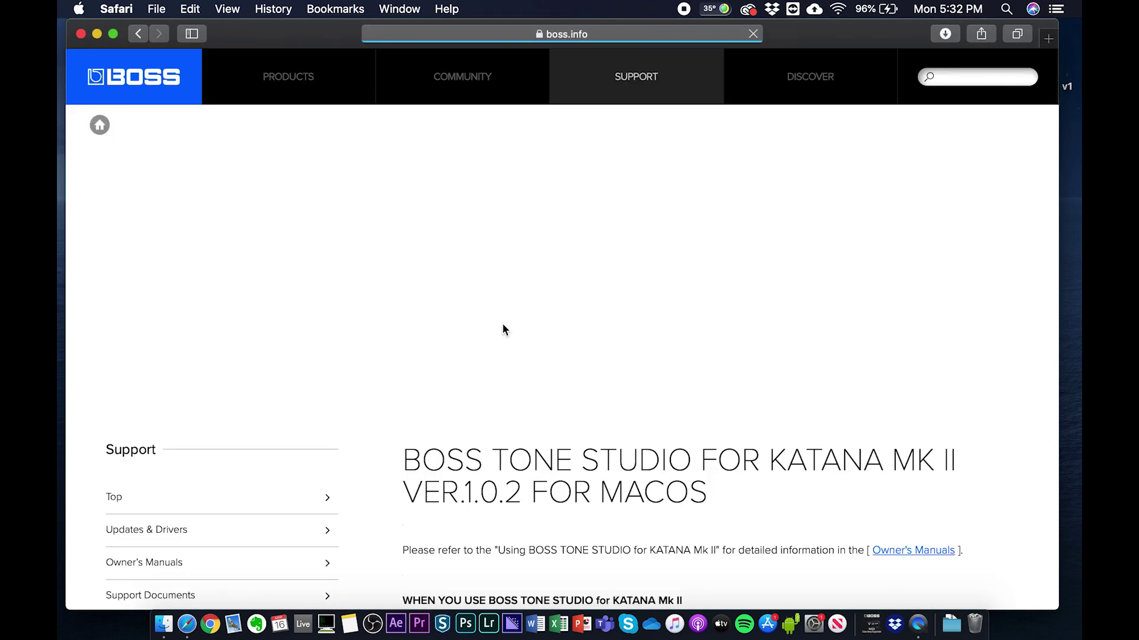
scroll(374, 486, down, 10)
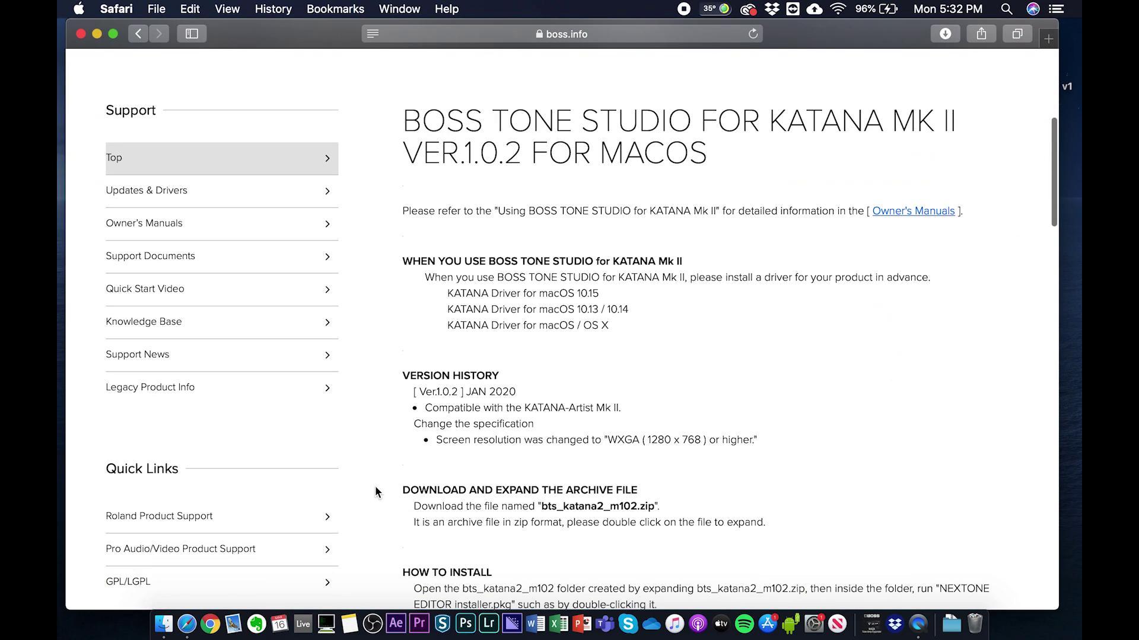
scroll(375, 488, down, 7)
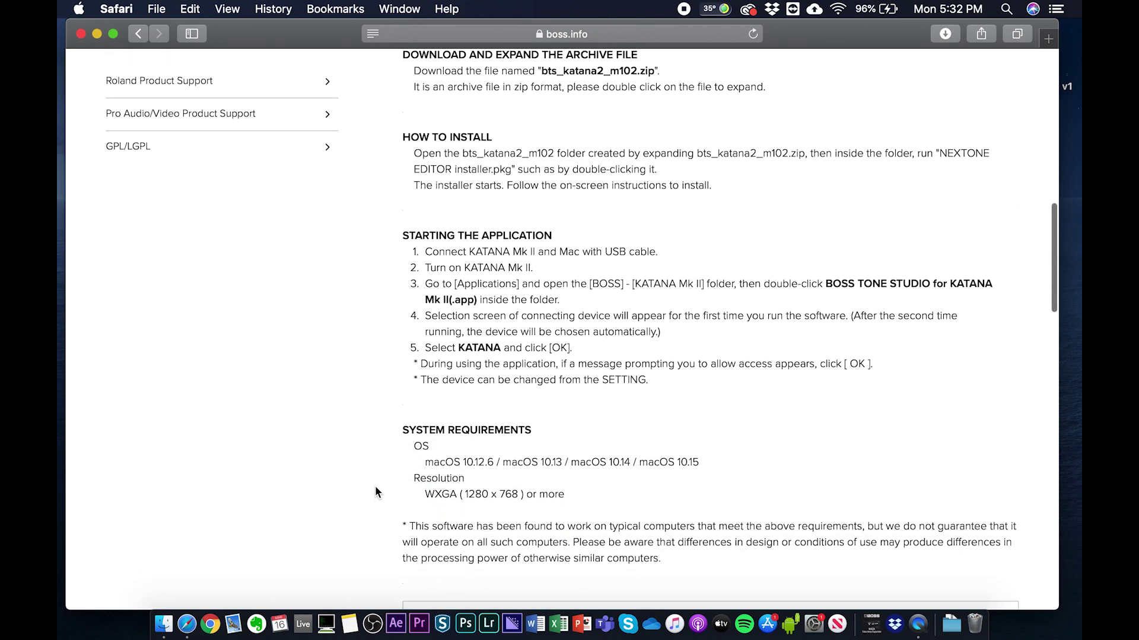
scroll(375, 491, down, 5)
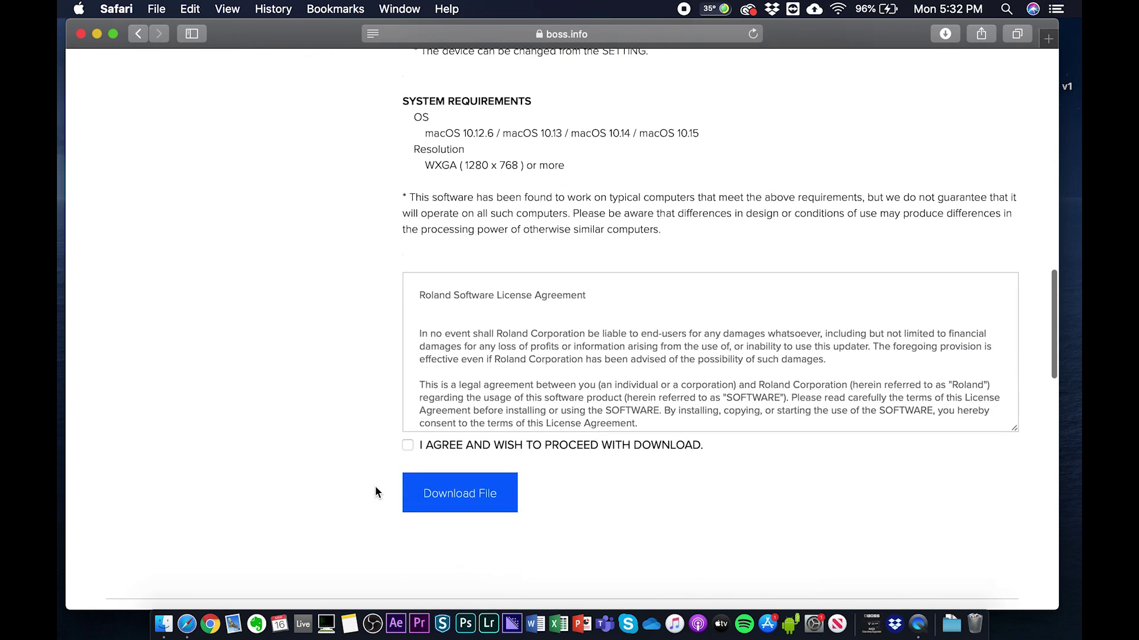
Step: Accept the license, download the file, and open the bts_katana2_m102 folder from Downloads
click(408, 445)
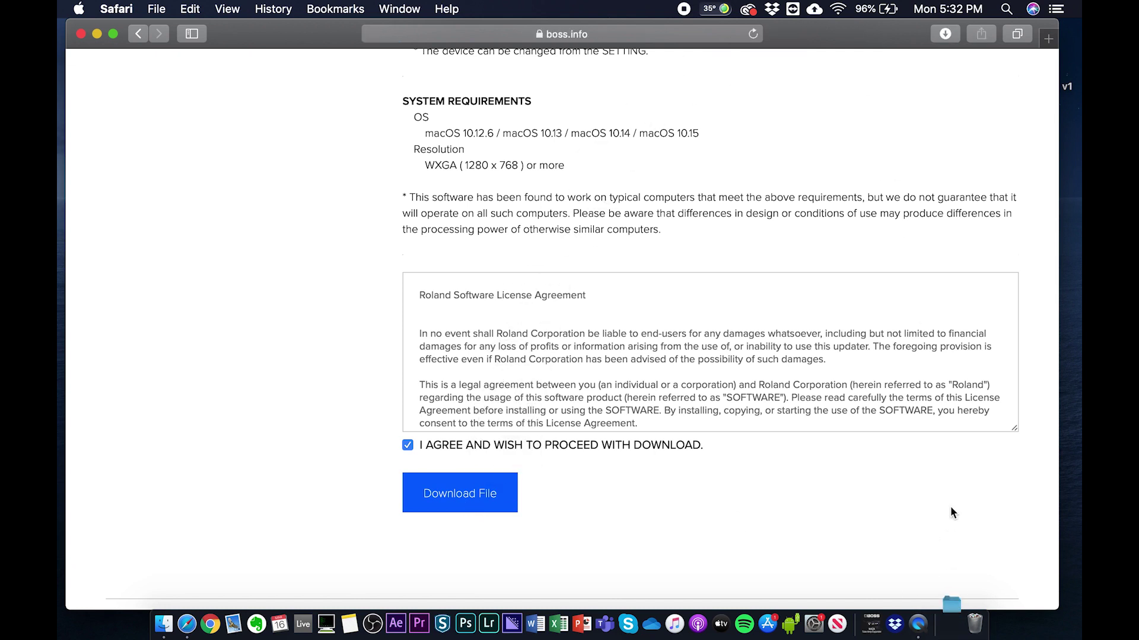
click(951, 629)
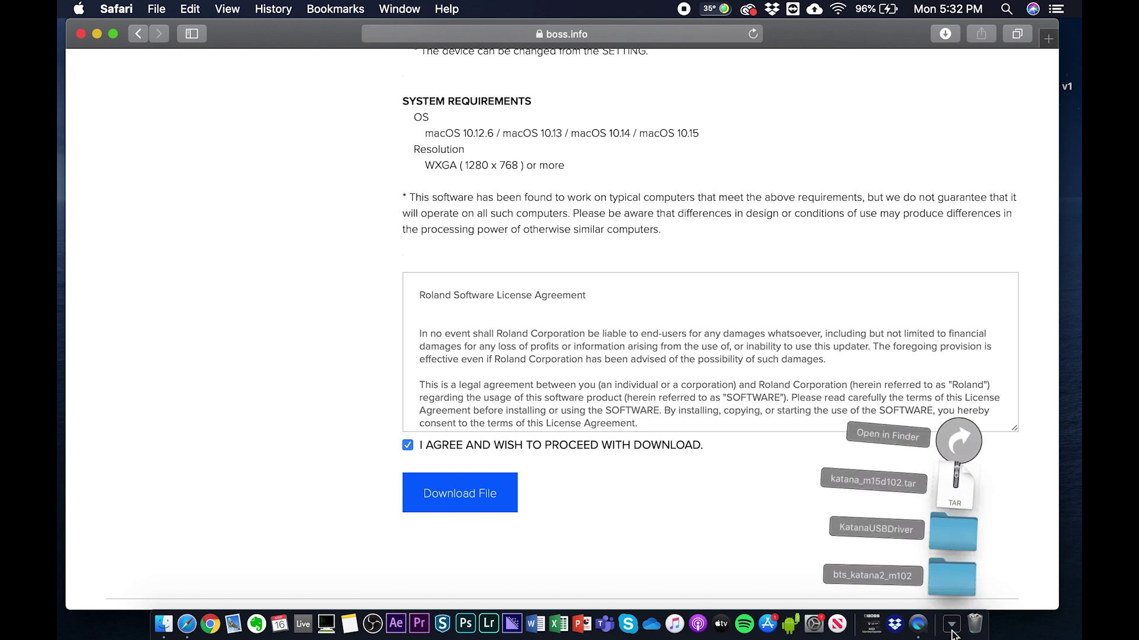
click(961, 570)
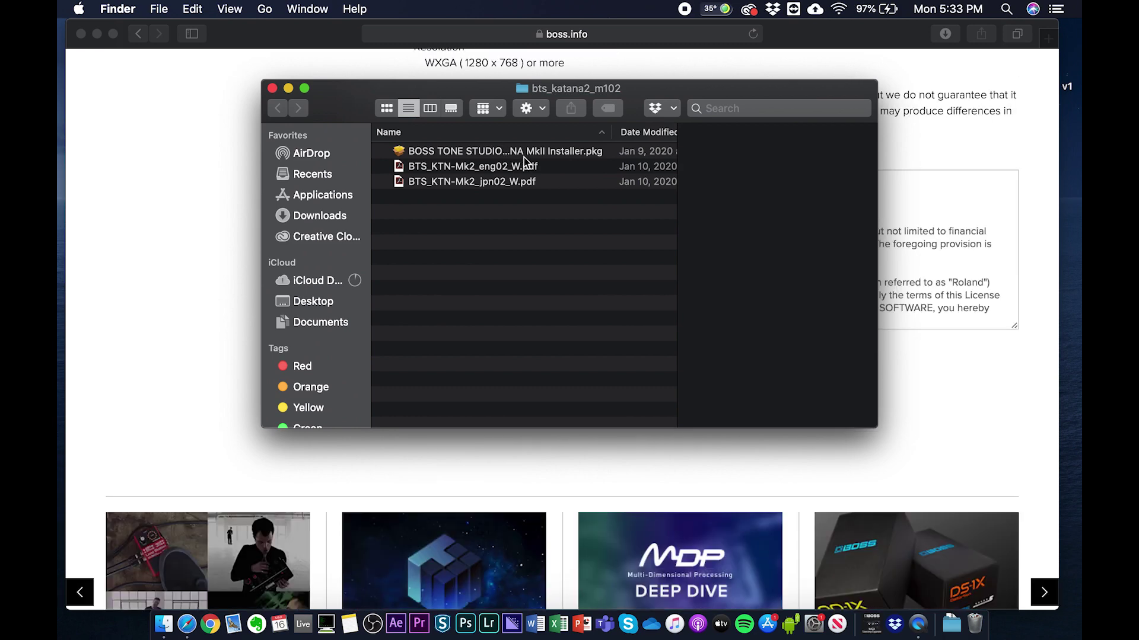
Step: Launch the BOSS Tone Studio installer .pkg, dismiss the App Store-only warning, and open System Preferences
double_click(514, 153)
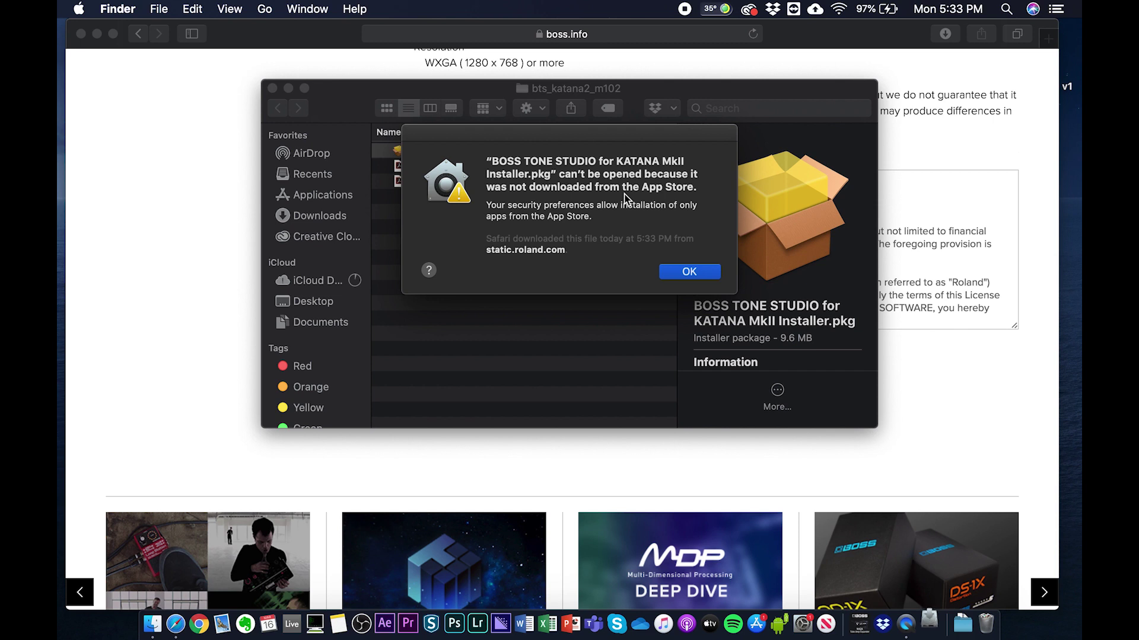
click(690, 271)
click(811, 629)
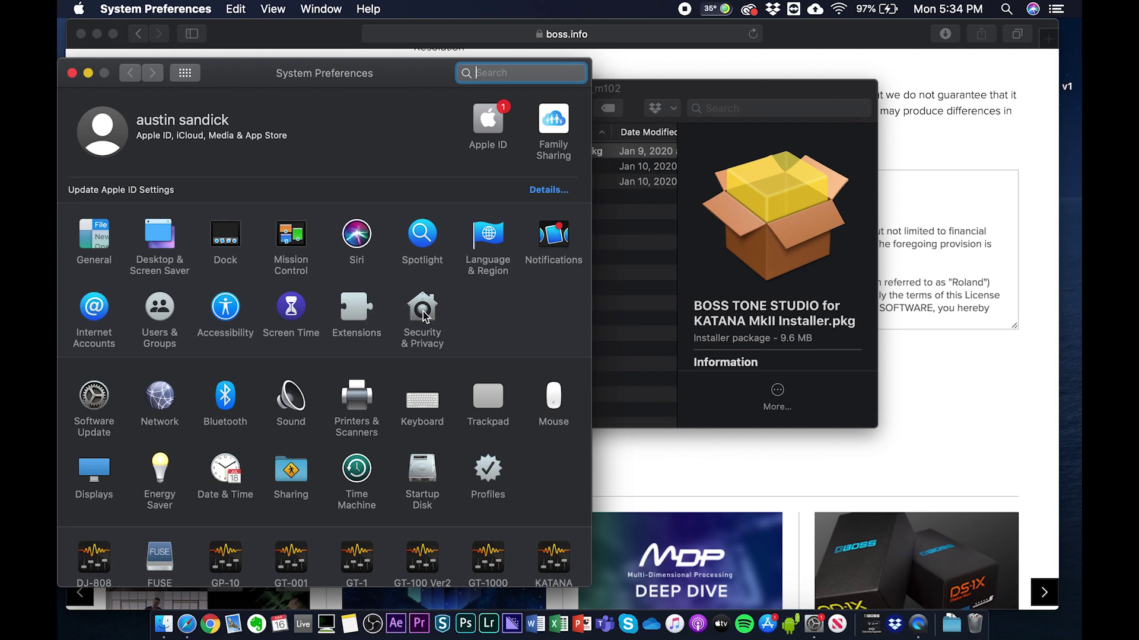
Step: In Security & Privacy, unlock, allow App Store and identified developers, and open the installer anyway
click(422, 311)
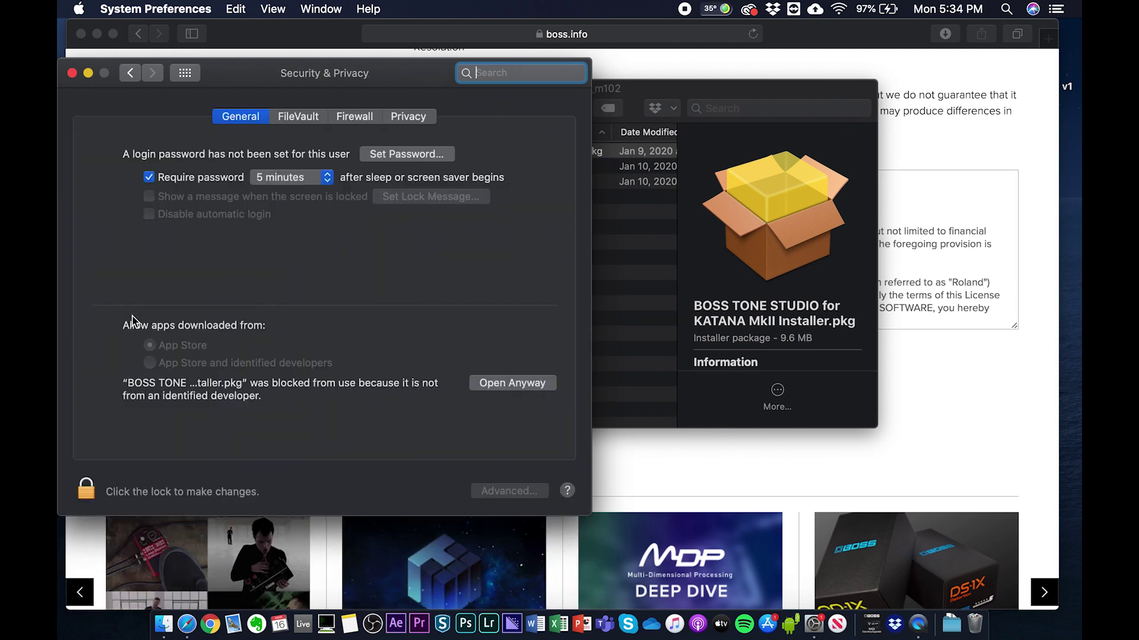
click(85, 495)
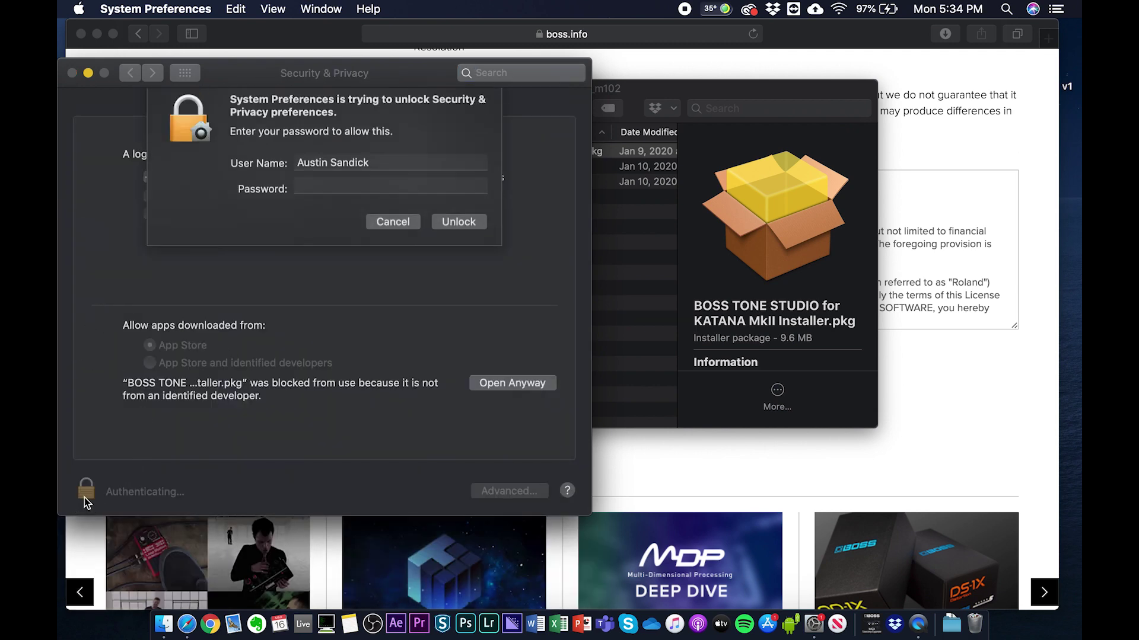
click(467, 233)
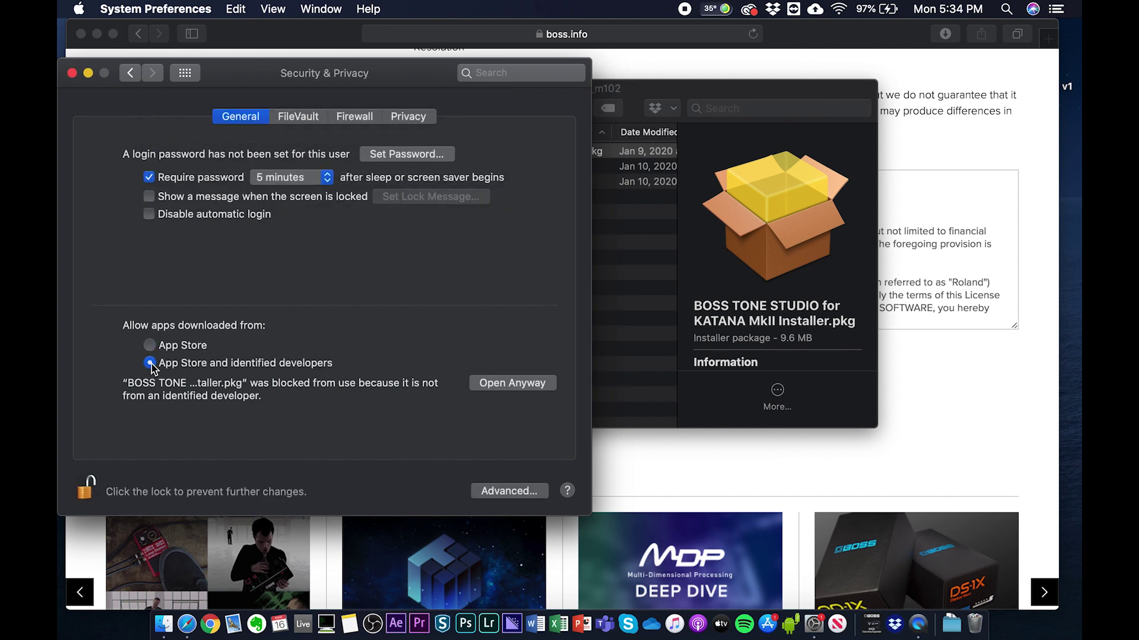
click(507, 383)
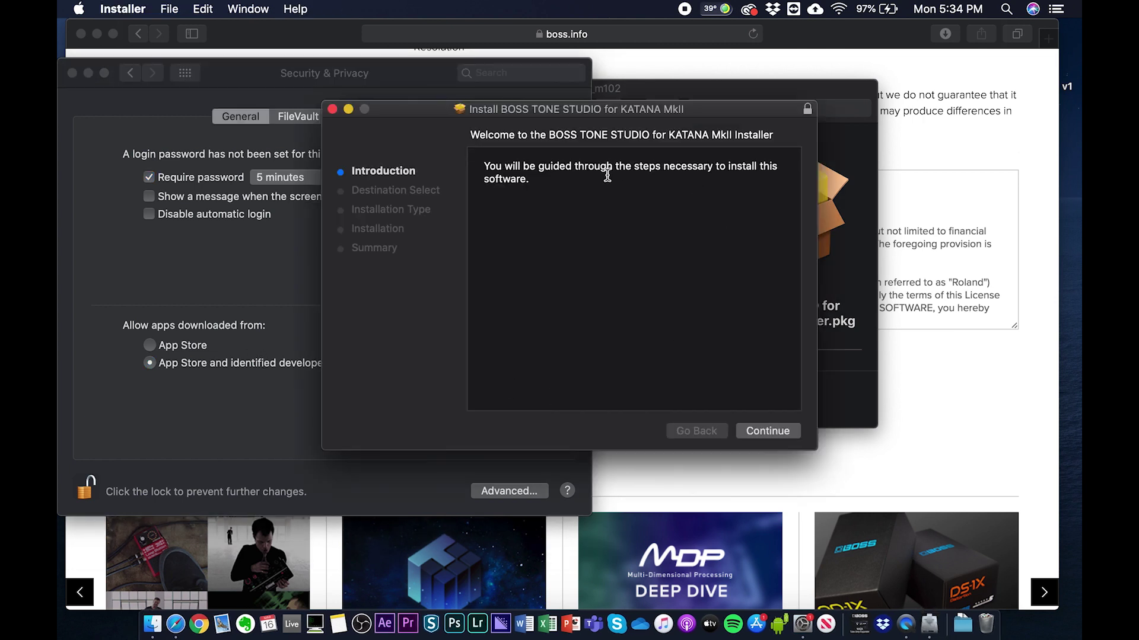
Step: Install BOSS TONE STUDIO for KATANA MkII on the OSX disk, then close the installer, Finder and Safari
click(769, 432)
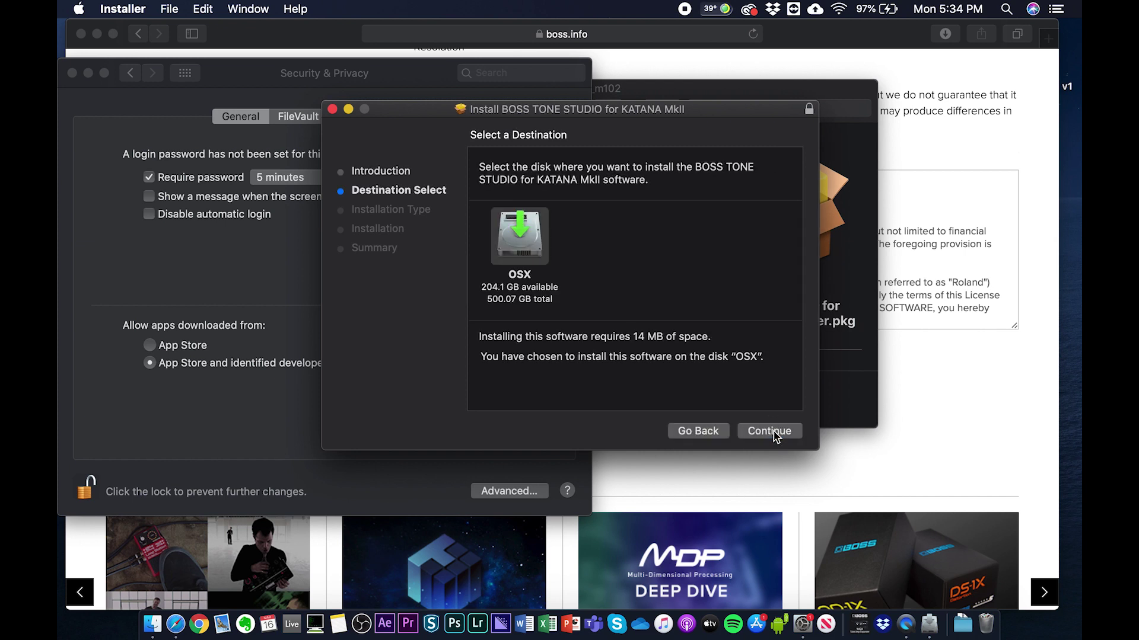
click(774, 433)
click(774, 434)
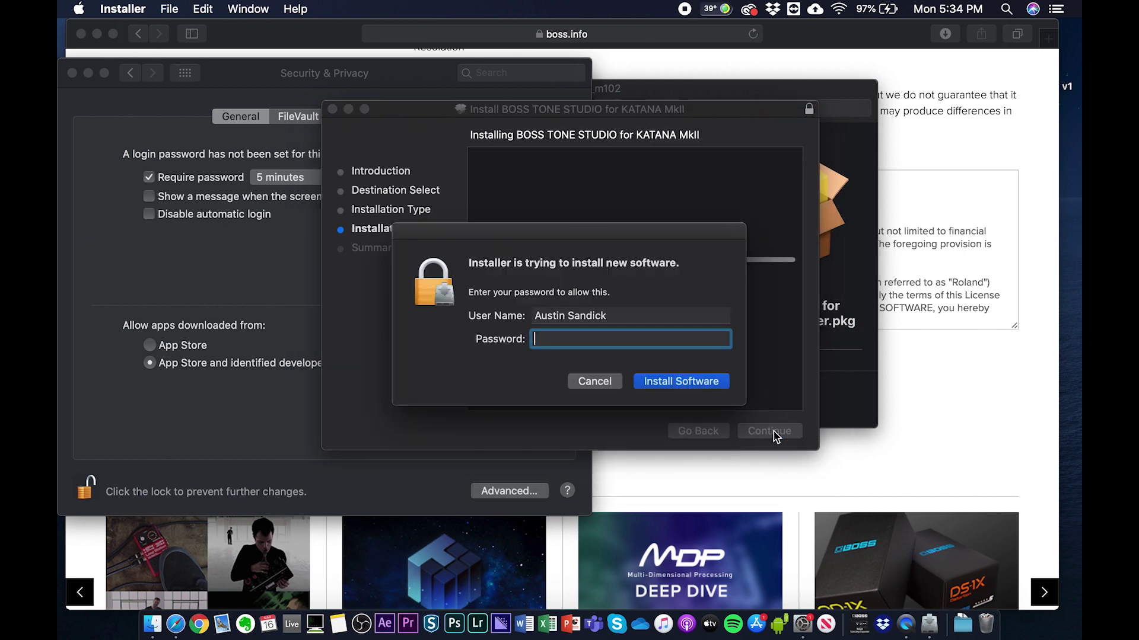
key(Return)
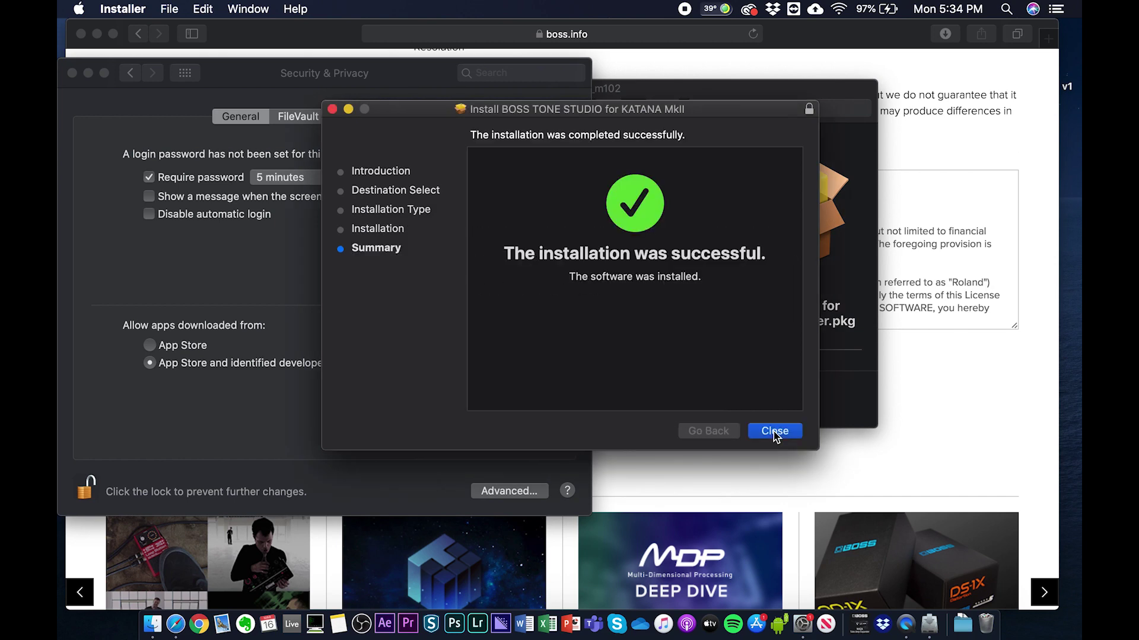
click(772, 433)
click(281, 88)
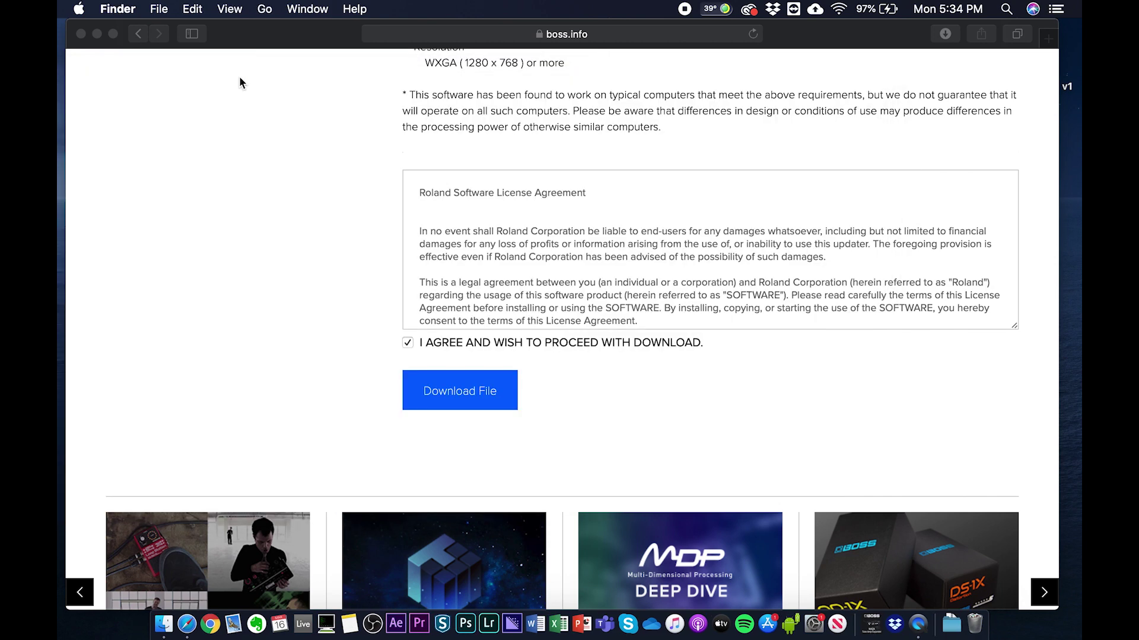
click(80, 34)
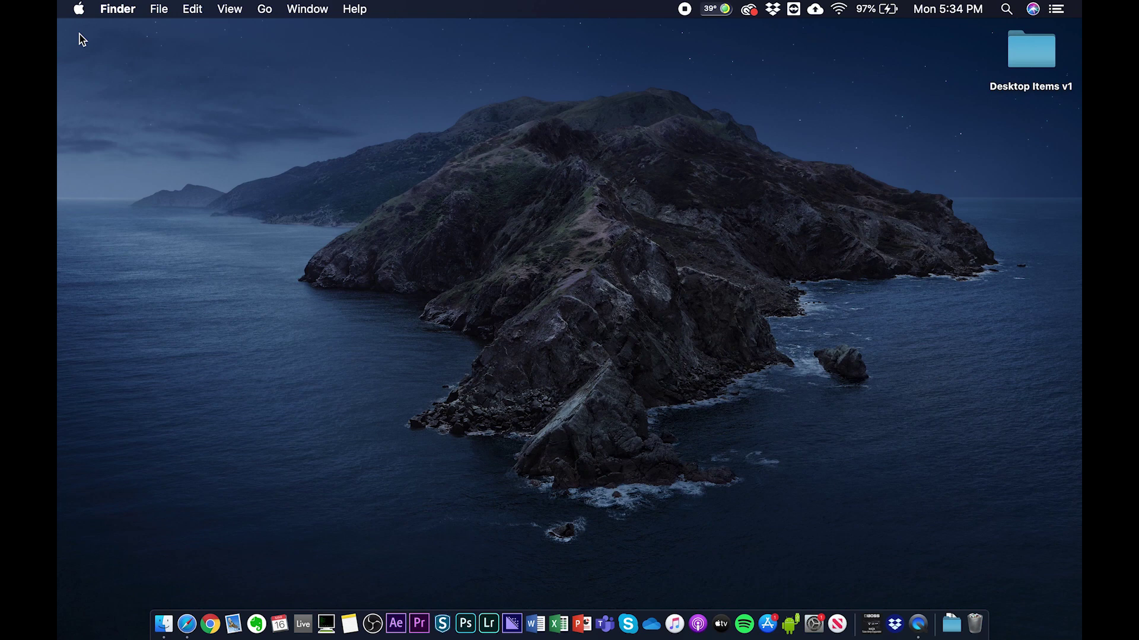
Step: Drag BOSS TONE STUDIO for KATANA MkII from Applications › BOSS › KATANA MkII onto the desktop
click(163, 625)
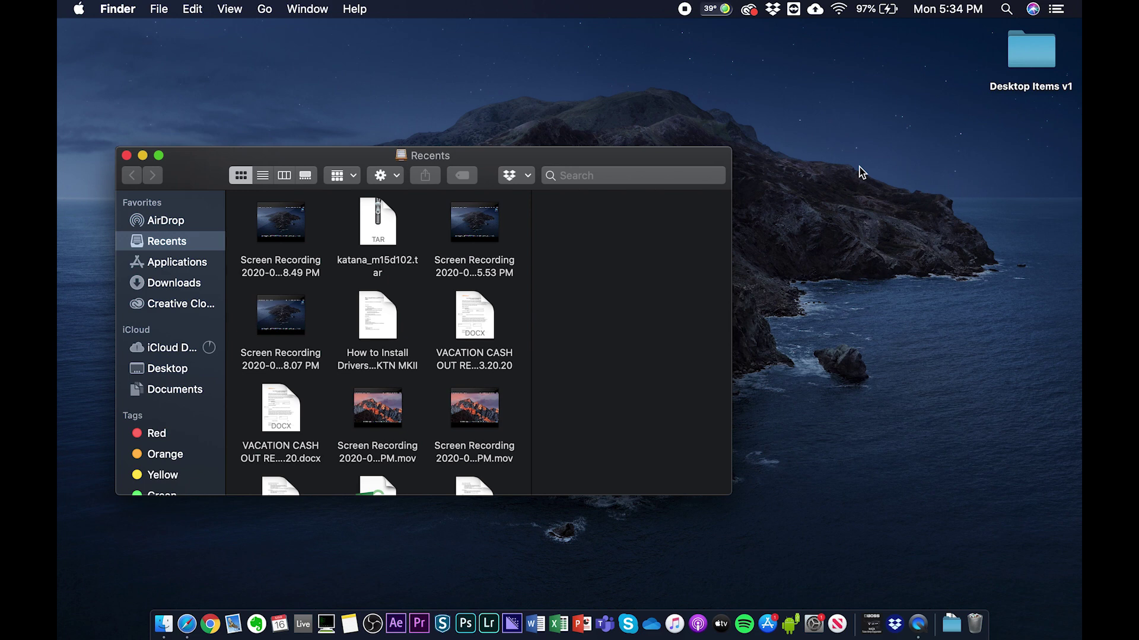
click(177, 262)
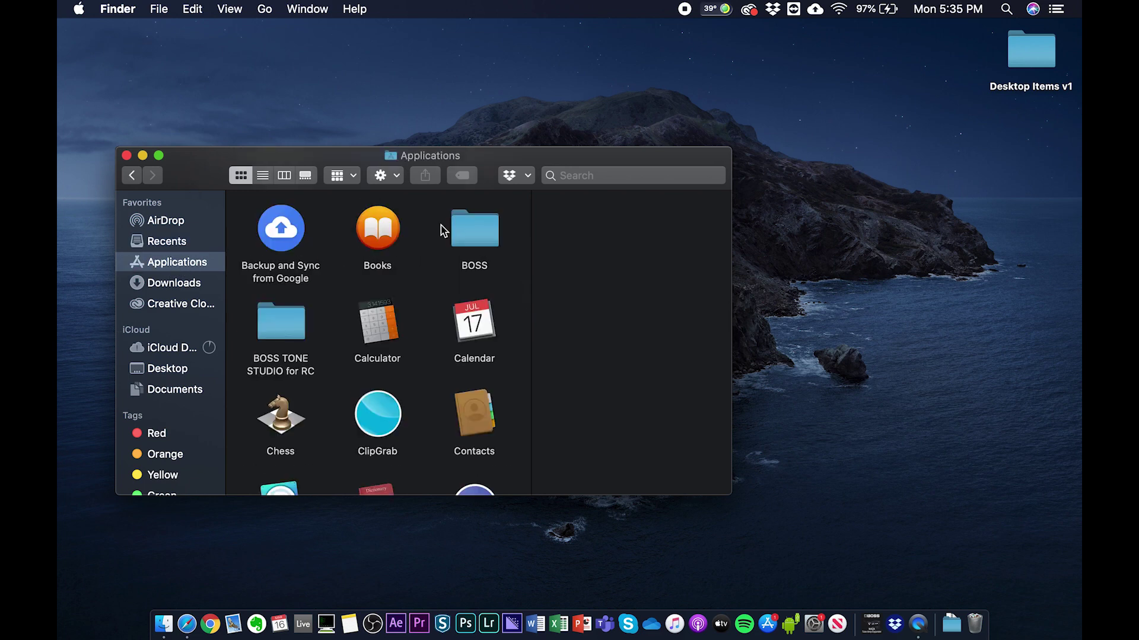
click(476, 233)
double_click(476, 232)
scroll(473, 233, down, 5)
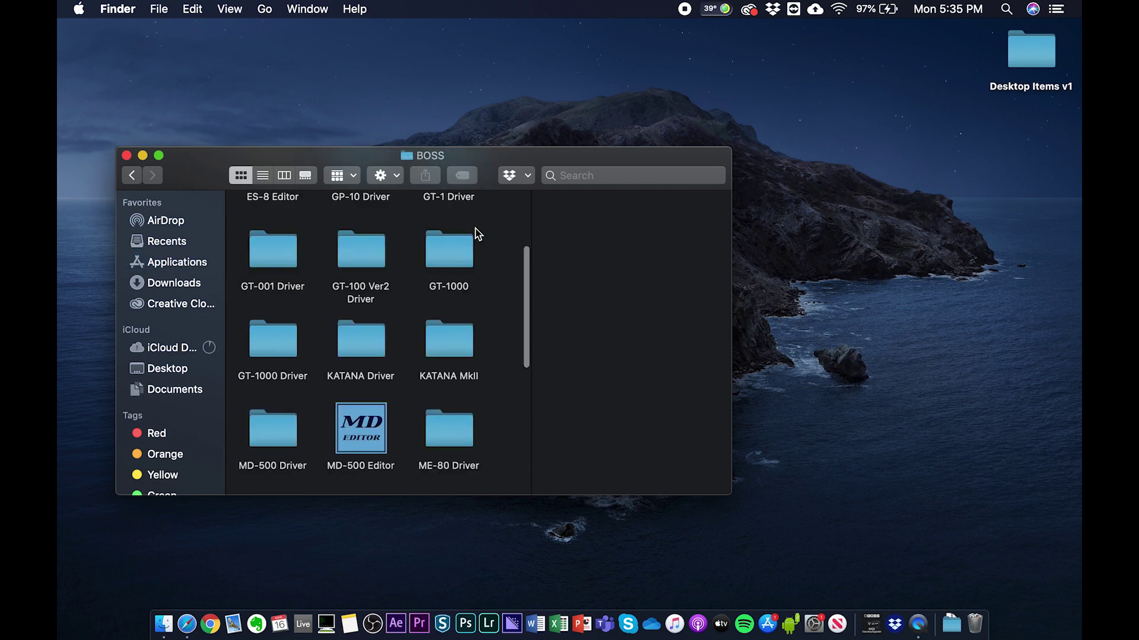
double_click(452, 344)
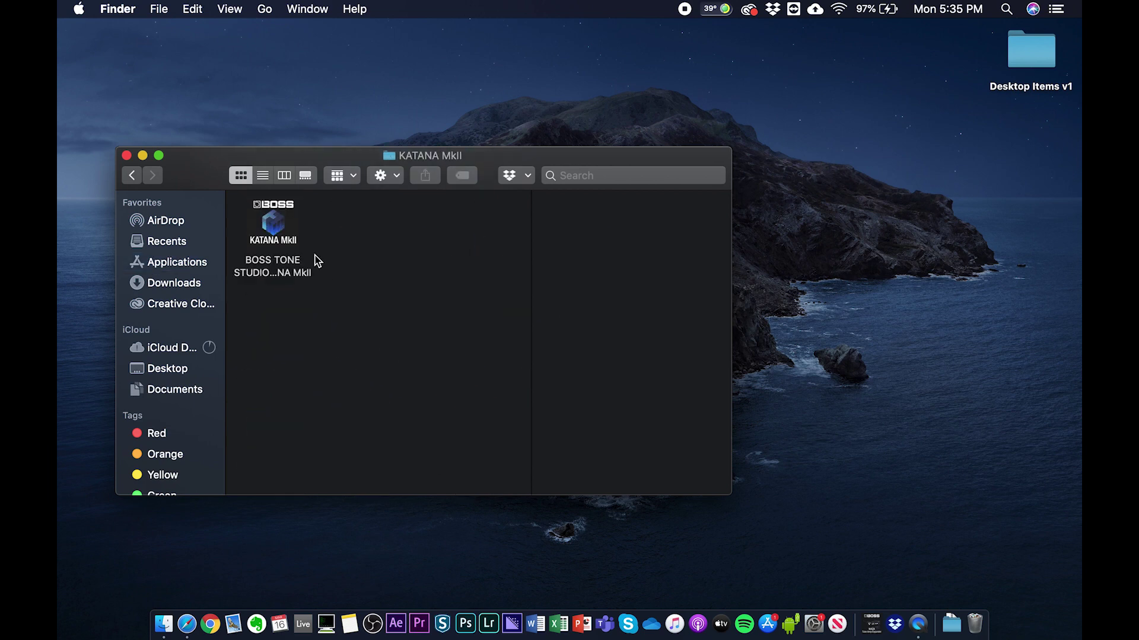
drag(265, 224, 854, 209)
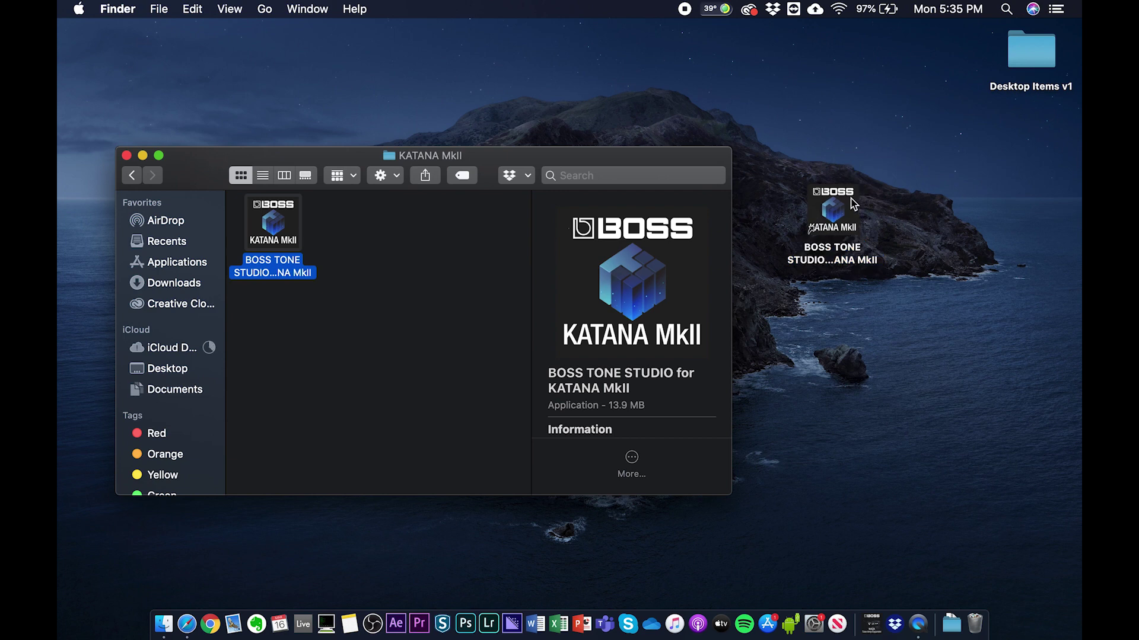
key(super+w)
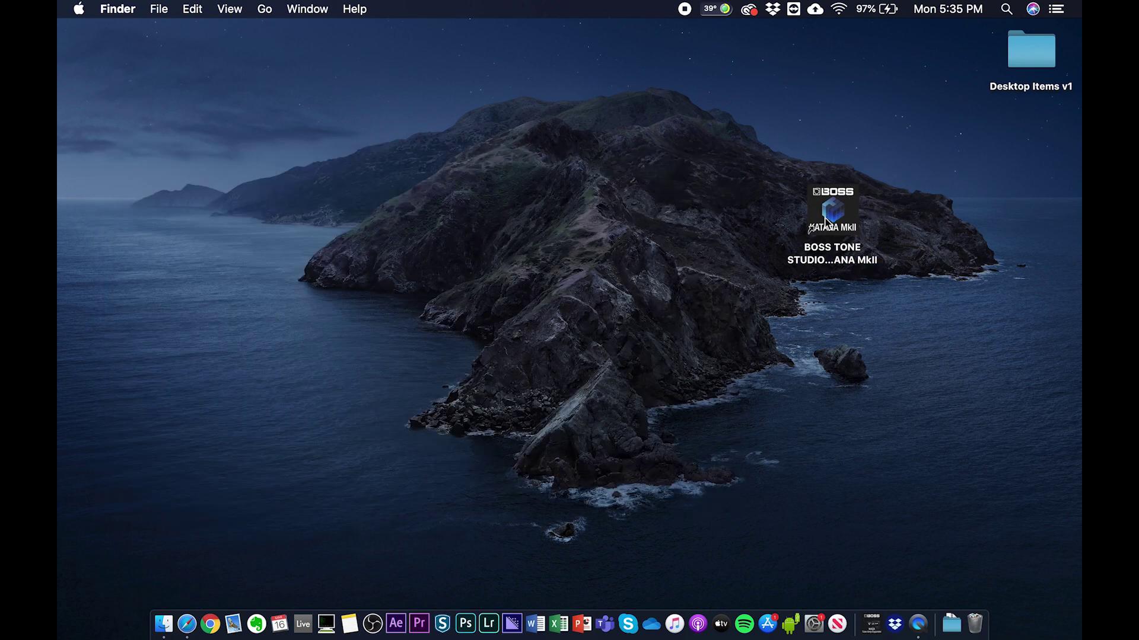